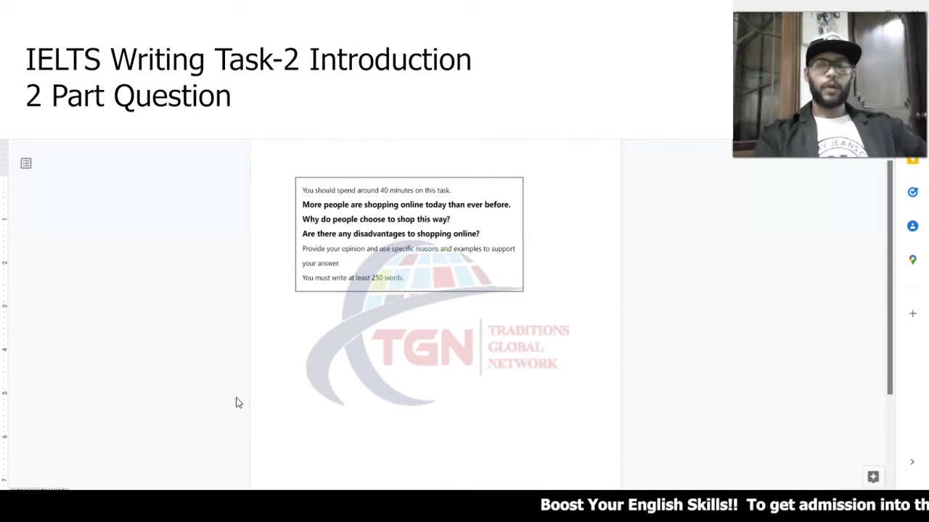
- Below the question, write 'Nowadays it can be seen that many people are shopping online on a much more frequent basis than in the past.'
left_click(328, 331)
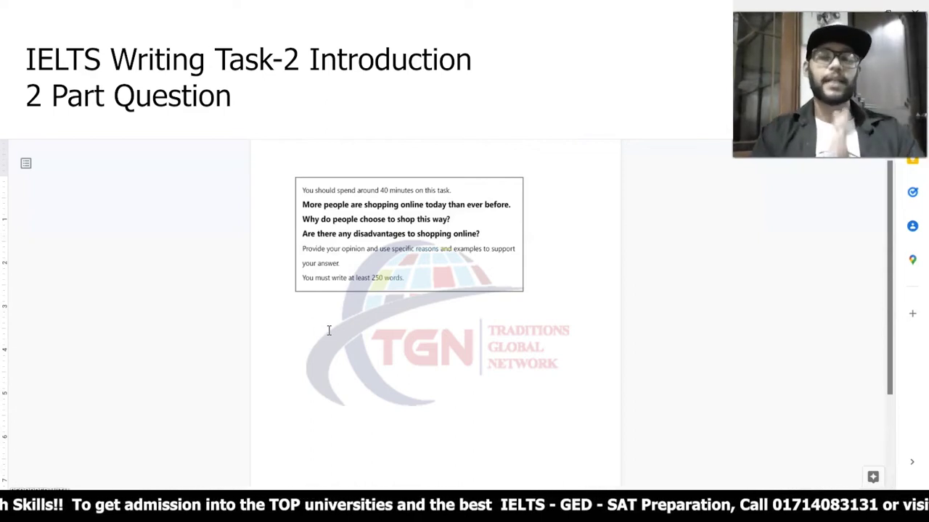
type("No")
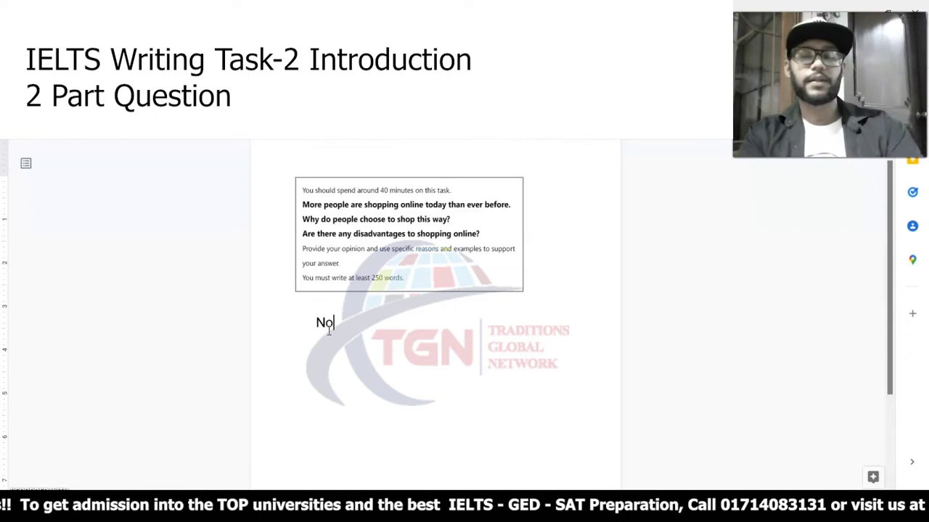
type("waday")
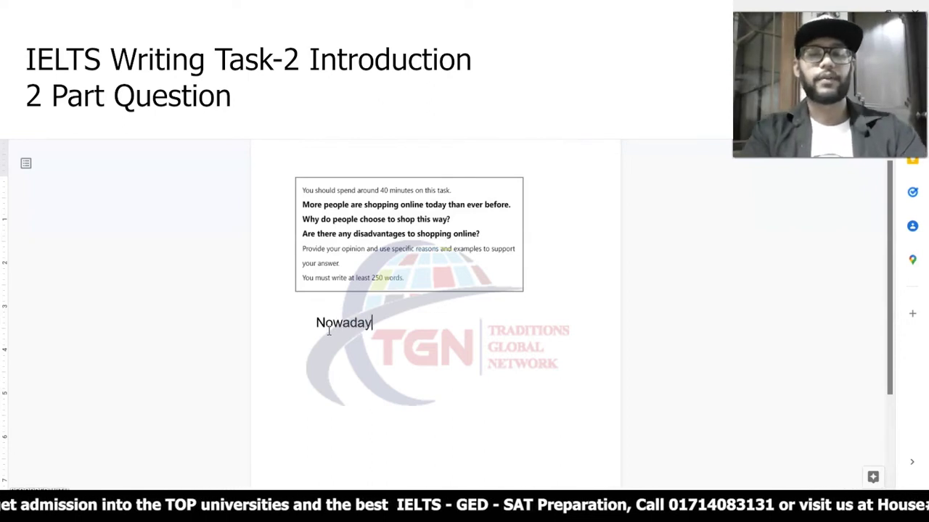
type("s it can be se")
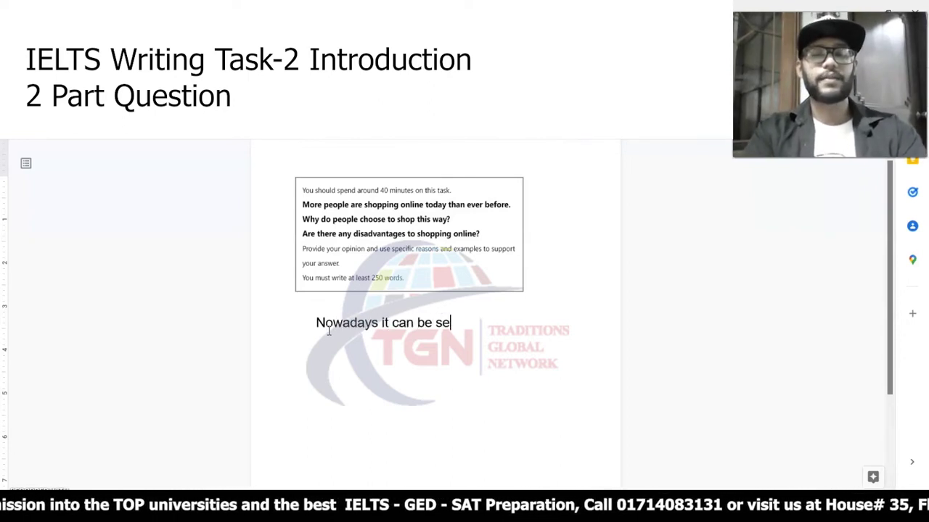
type("en that m")
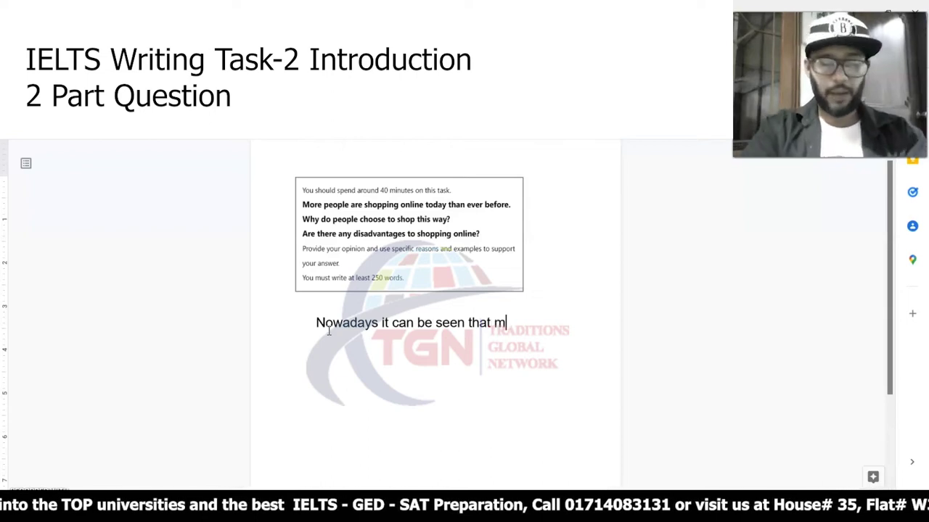
type("any people are sjop")
key("BackSpace")
key("BackSpace")
key("BackSpace")
type("hopping")
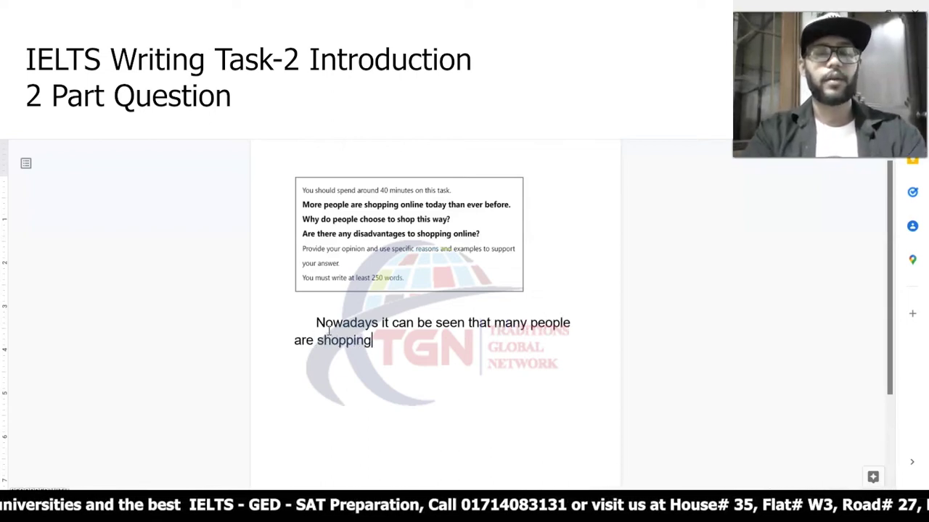
type(" online on a much")
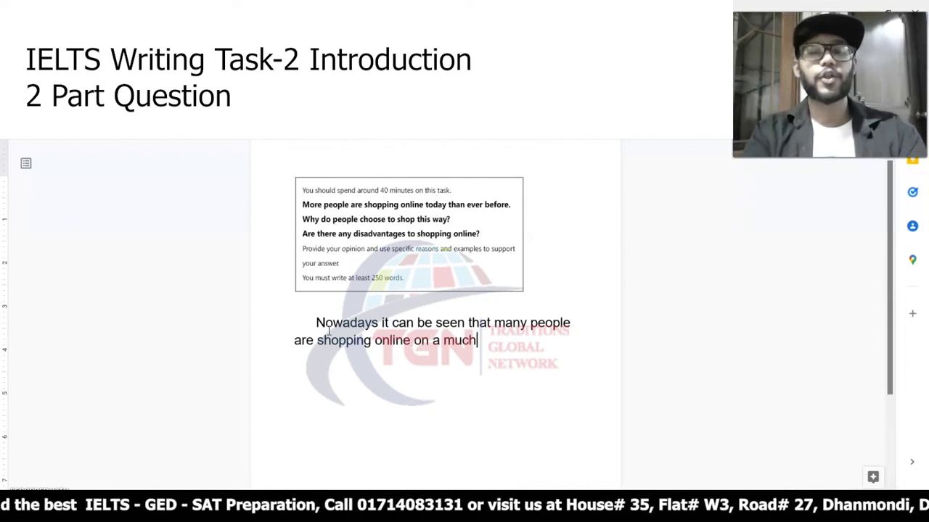
type(" more fre")
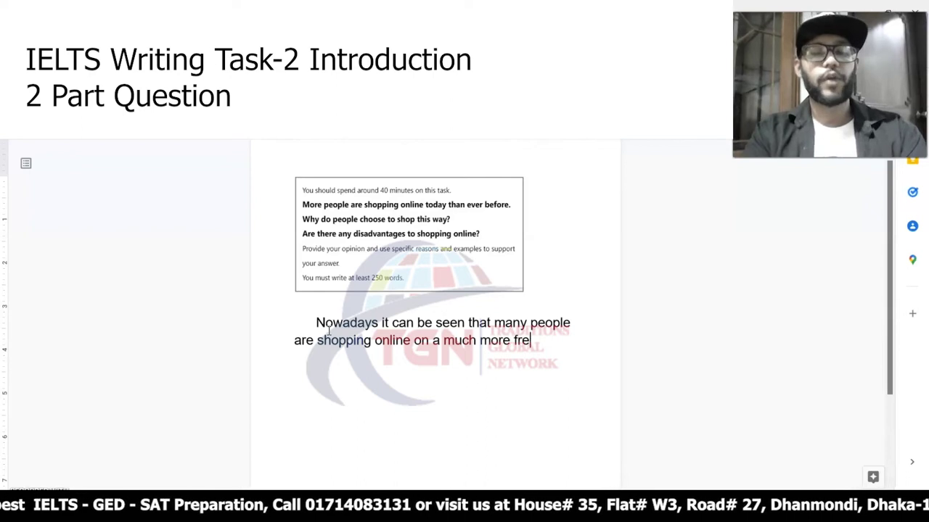
type("quent bassis")
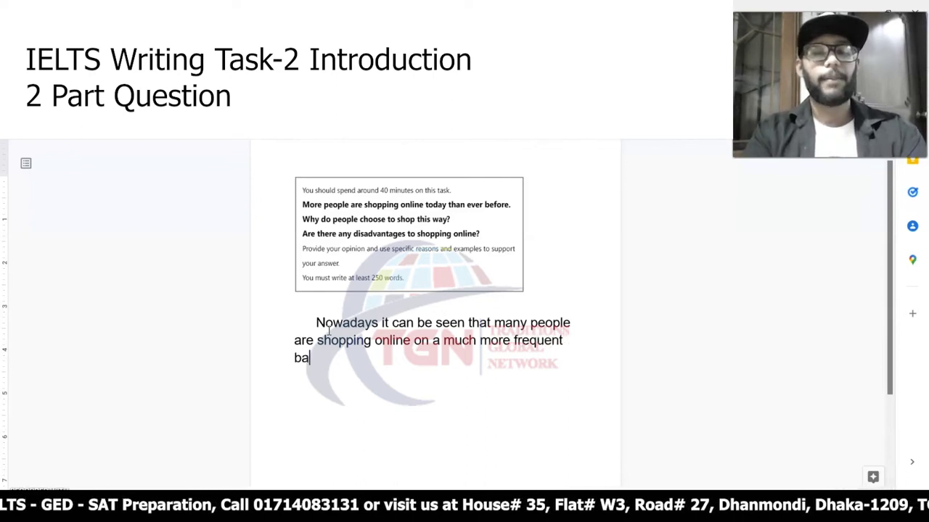
key("BackSpace")
key("BackSpace")
key("BackSpace")
key("BackSpace")
type("sis than in the past.")
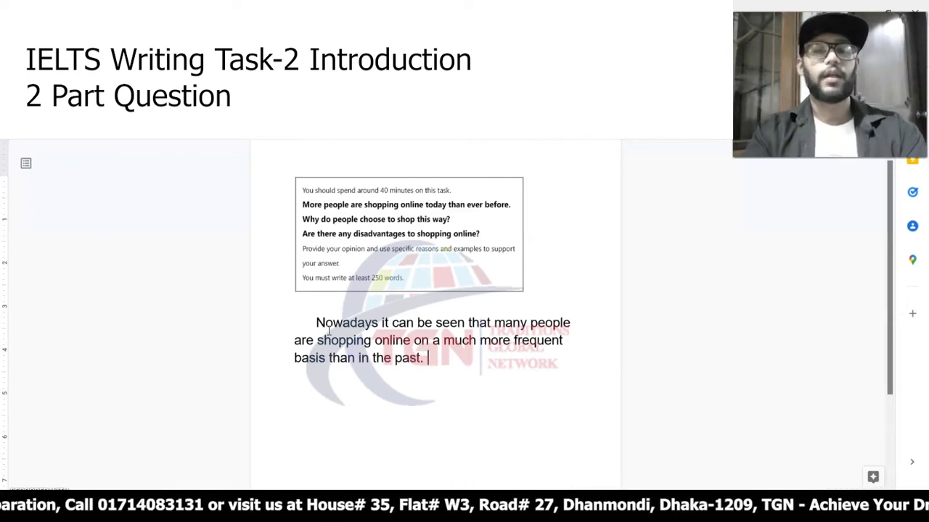
left_click(417, 346)
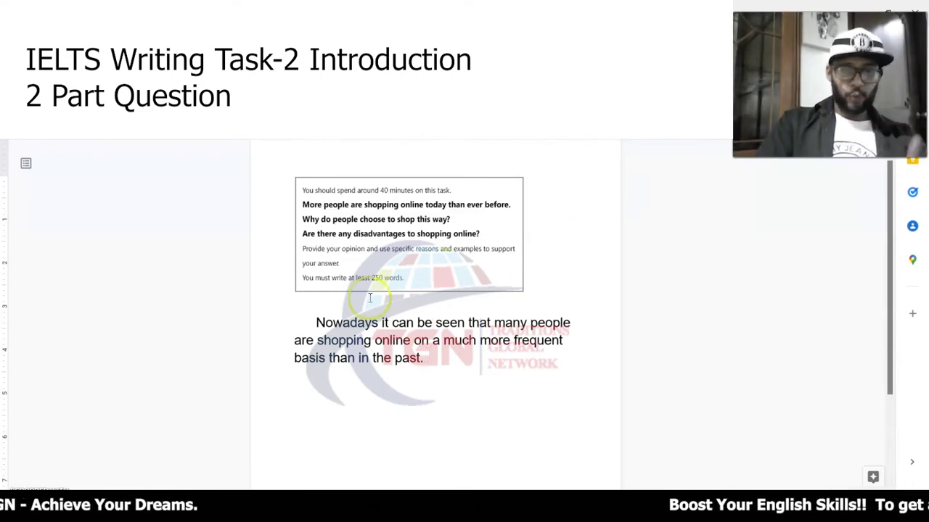
- Add 'Firstly this essay will discuss the reasons behind this phenomenon, and secondly the negative aspects of shopping online.'
type("First")
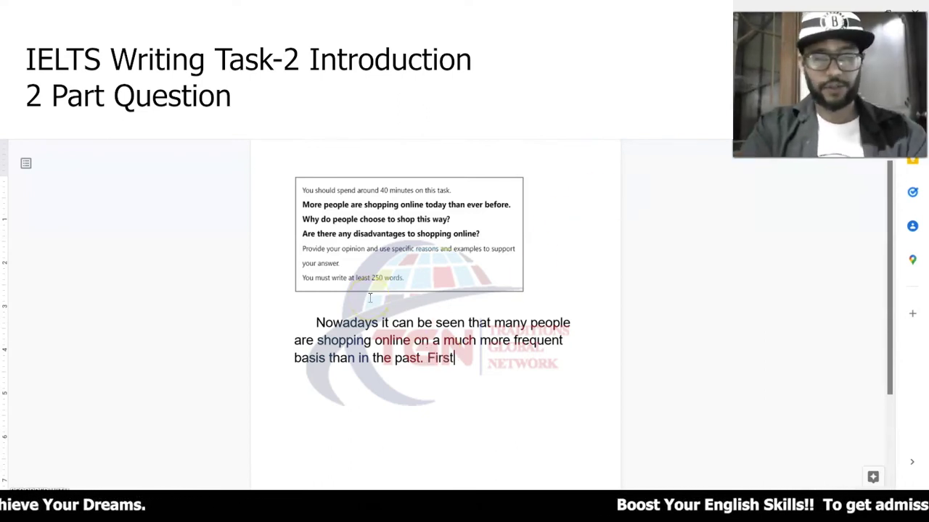
type("ly this ess")
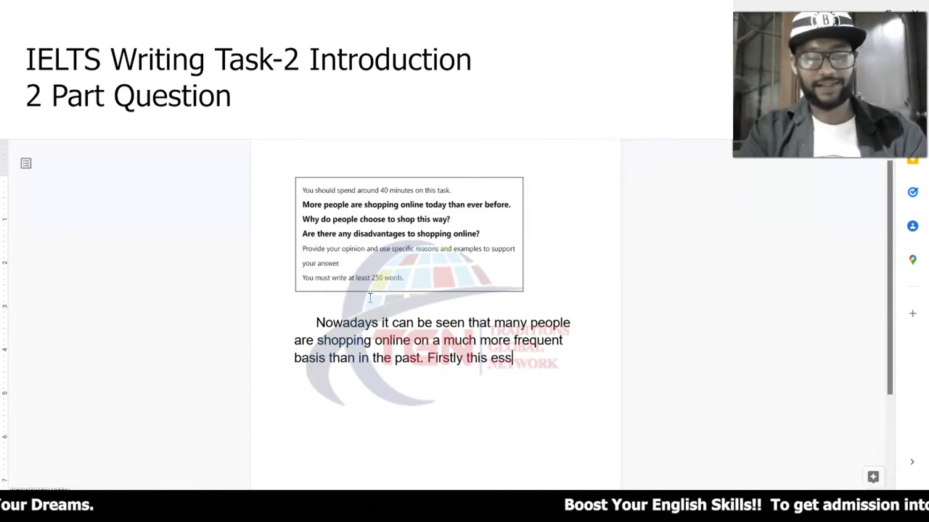
type("ay will discuss ")
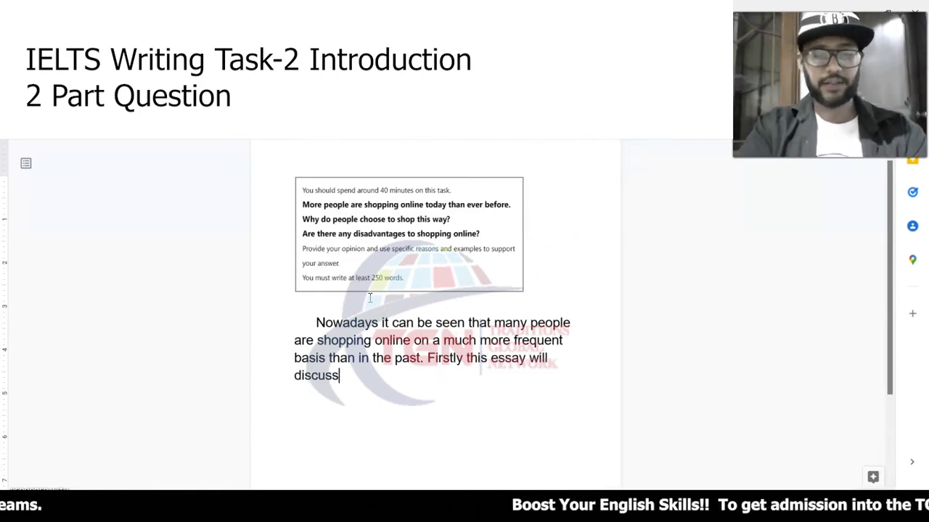
type("the reas")
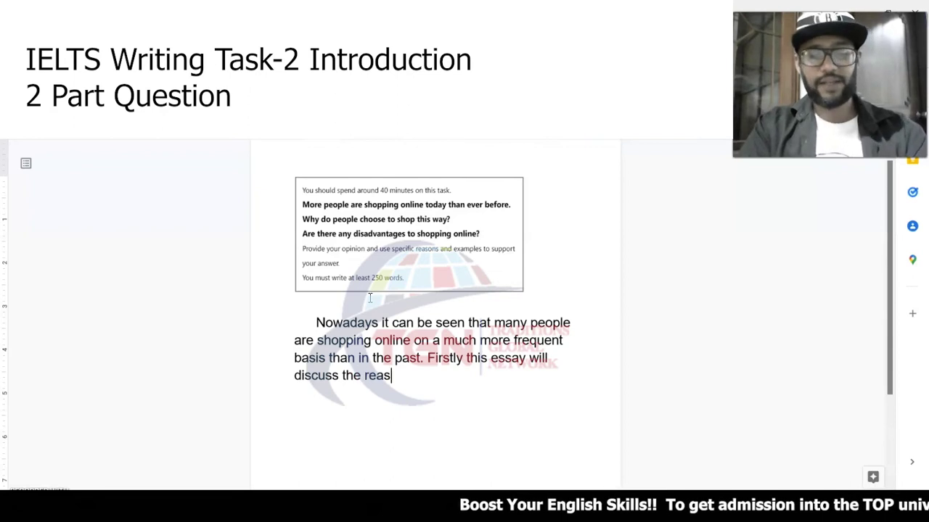
type("ons behind t")
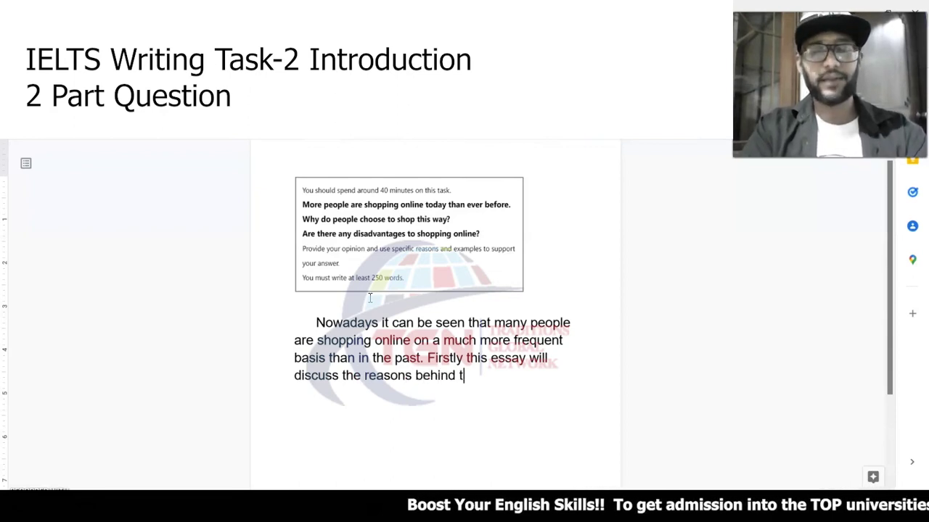
type("his phenonmen")
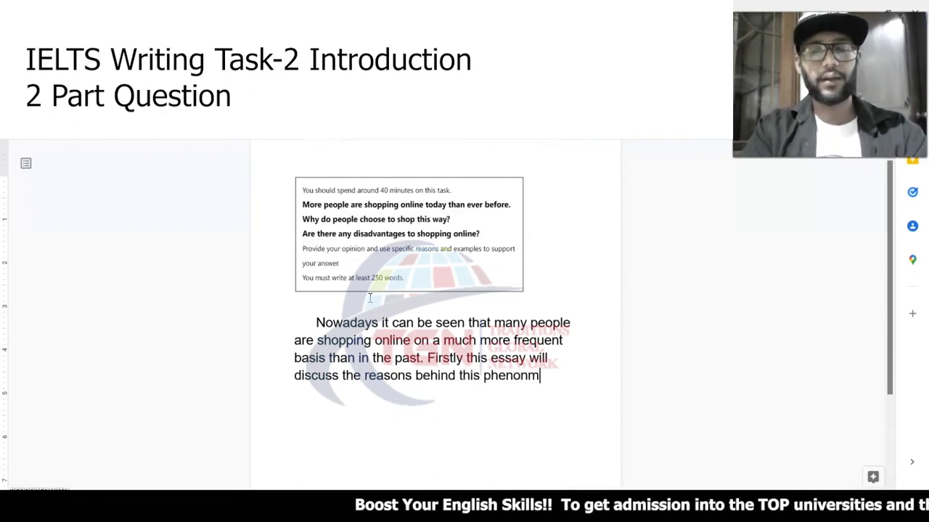
key("BackSpace")
type(", amnd")
key("BackSpace")
key("BackSpace")
key("BackSpace")
key("BackSpace")
type("nd secondly the disadvantge")
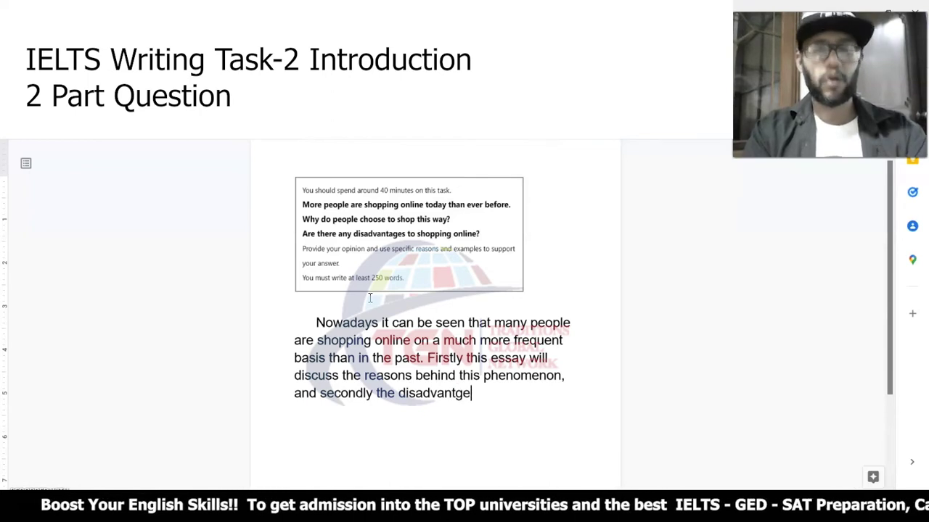
key("BackSpace")
key("BackSpace")
key("BackSpace")
key("BackSpace")
key("BackSpace")
key("BackSpace")
key("BackSpace")
key("BackSpace")
key("BackSpace")
key("BackSpace")
key("BackSpace")
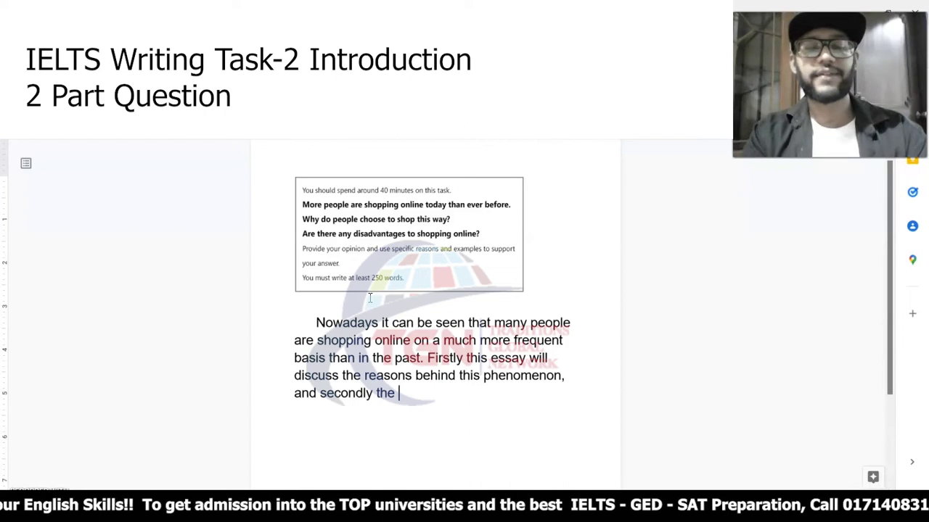
type("negav")
key("BackSpace")
type("tive")
key("BackSpace")
type("e aspects of shopping online.")
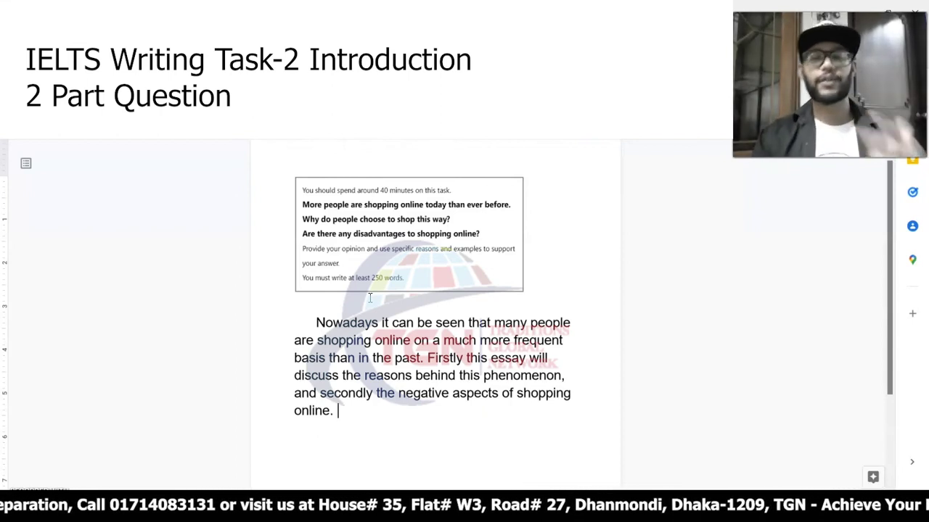
- Highlight the outline sentence from 'Firstly' through 'online.'
left_click(427, 358)
left_click_drag(430, 367, 447, 416)
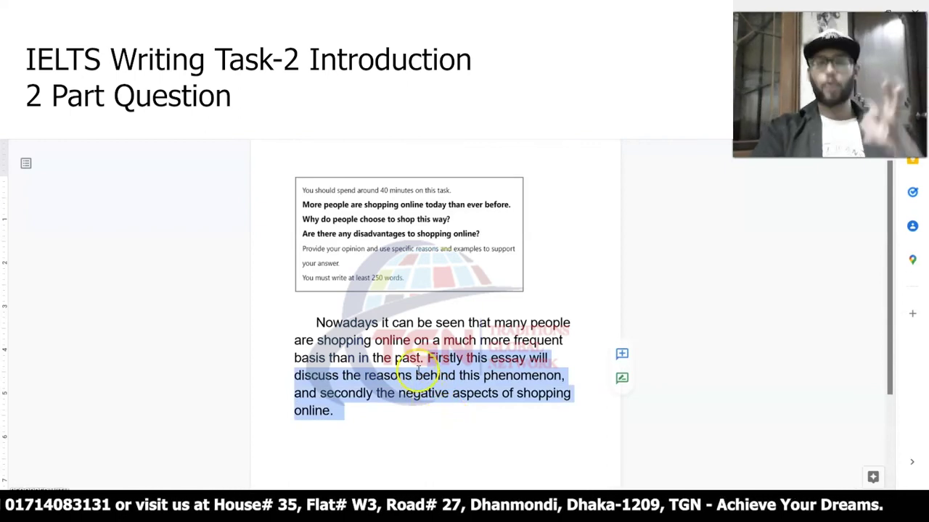